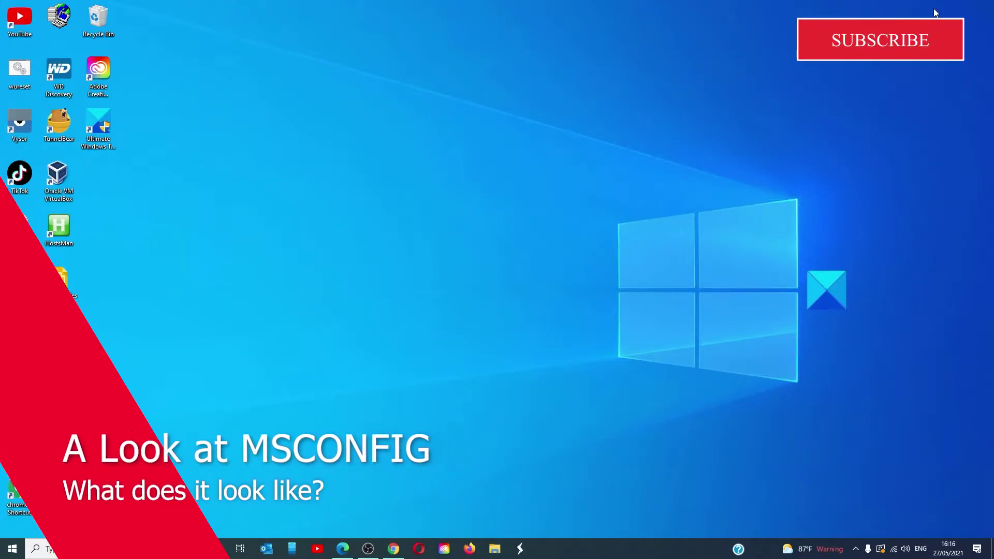
- In the Run prompt, enter 'msconfig' by picking it from the autocomplete suggestions
key(super+r)
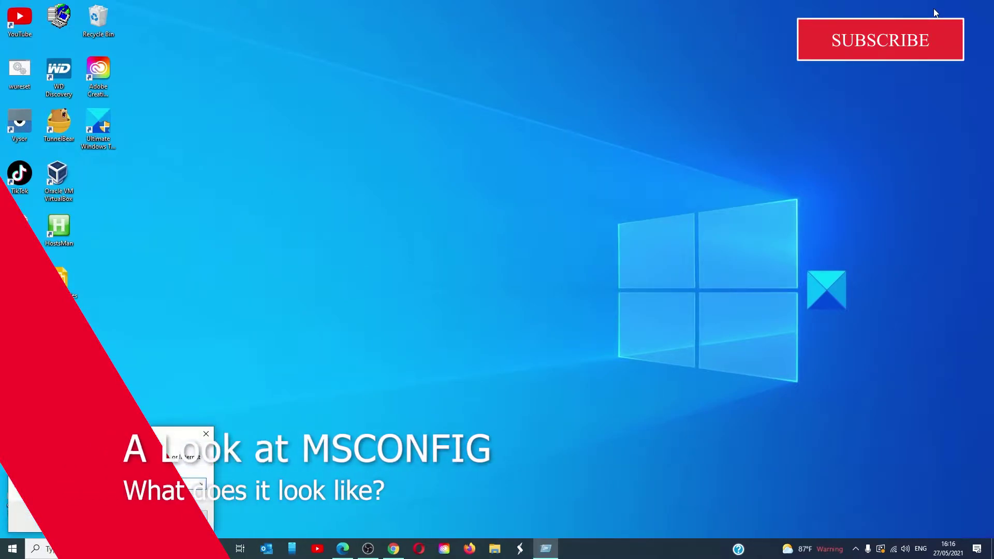
text(msco)
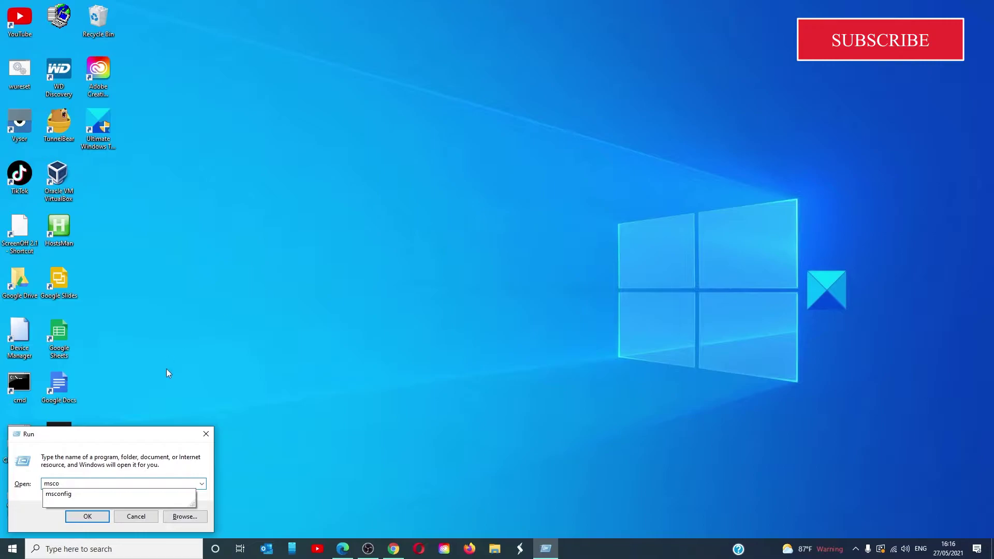
click(106, 495)
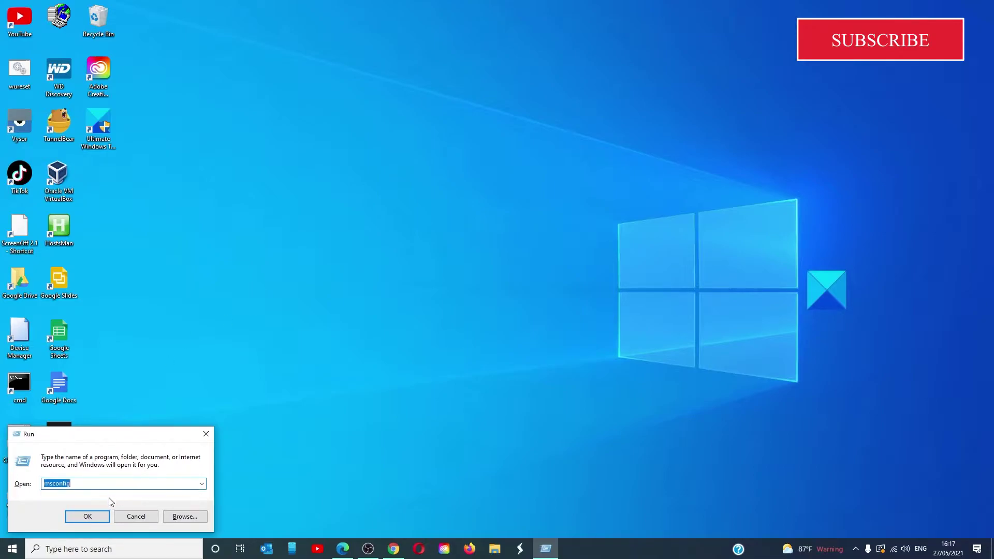
- Launch msconfig and view its Boot, Services, Startup and Tools tabs in turn
click(87, 516)
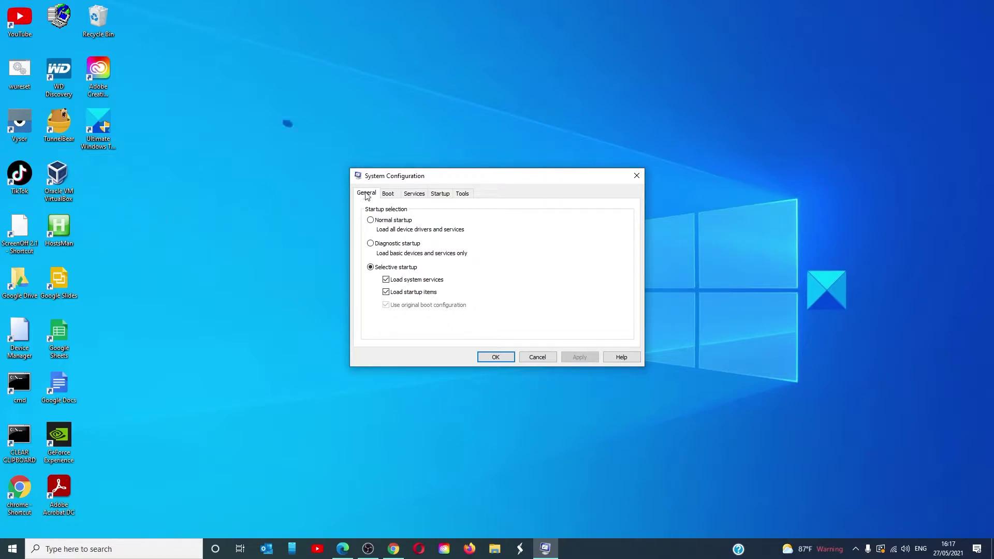
click(388, 193)
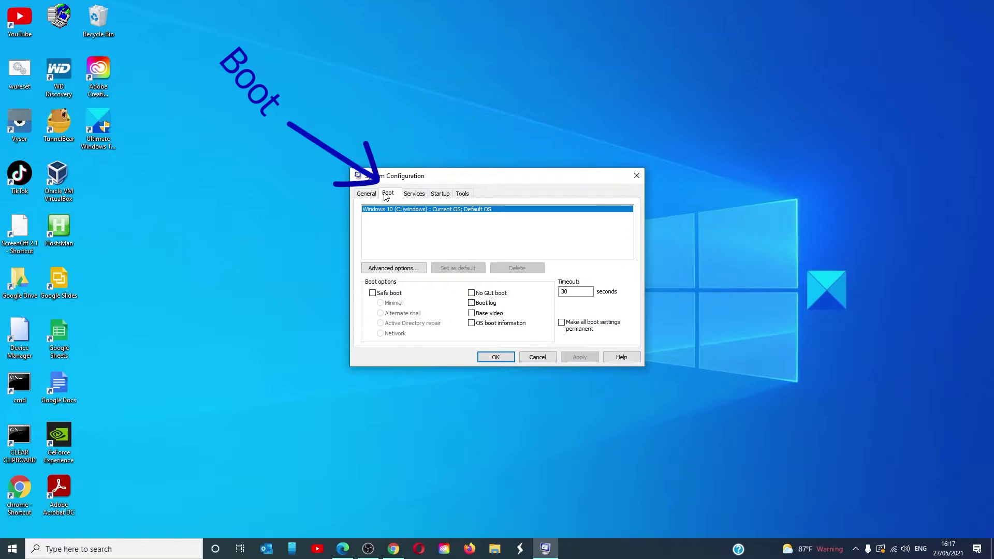
click(413, 193)
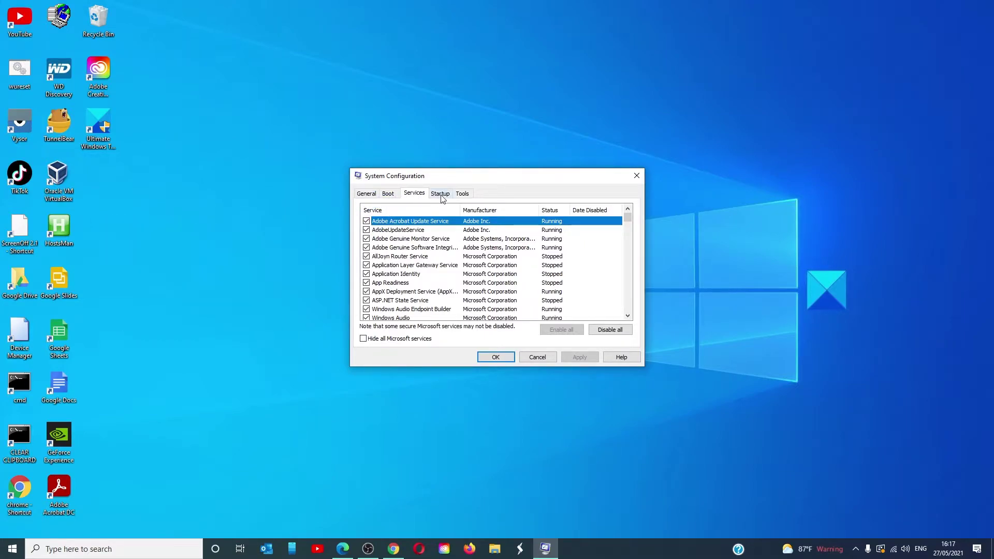
click(440, 194)
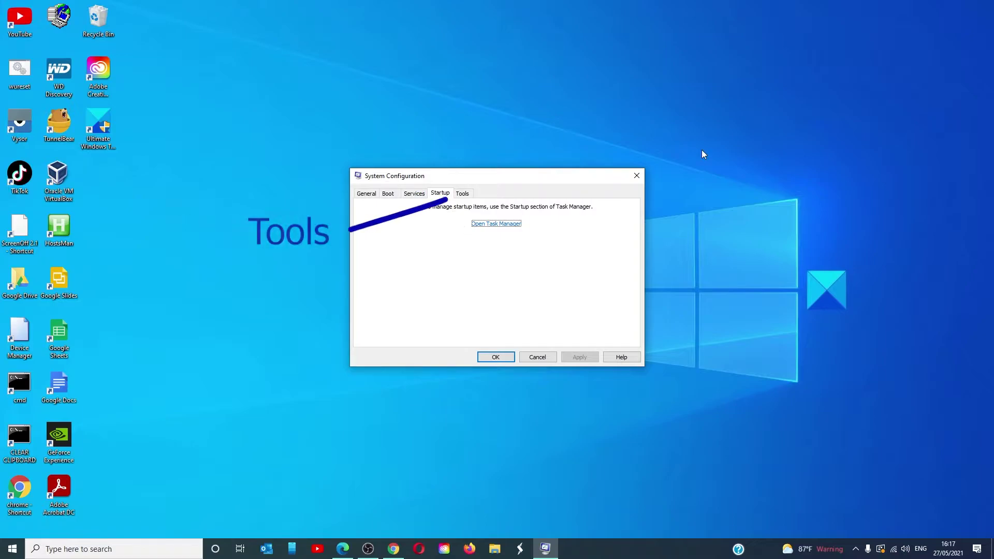
click(463, 193)
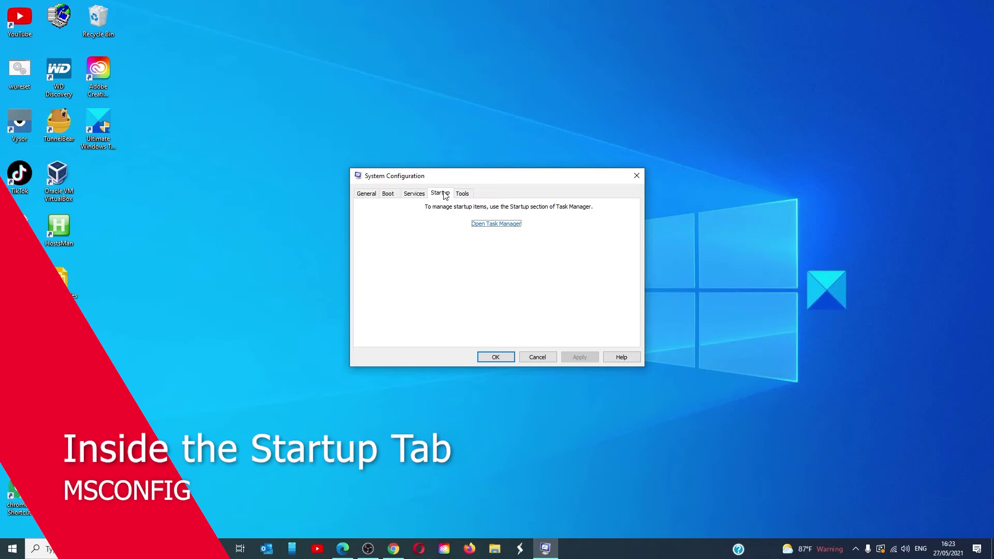
- Follow the Startup tab's 'Open Task Manager' link to see startup apps
click(481, 227)
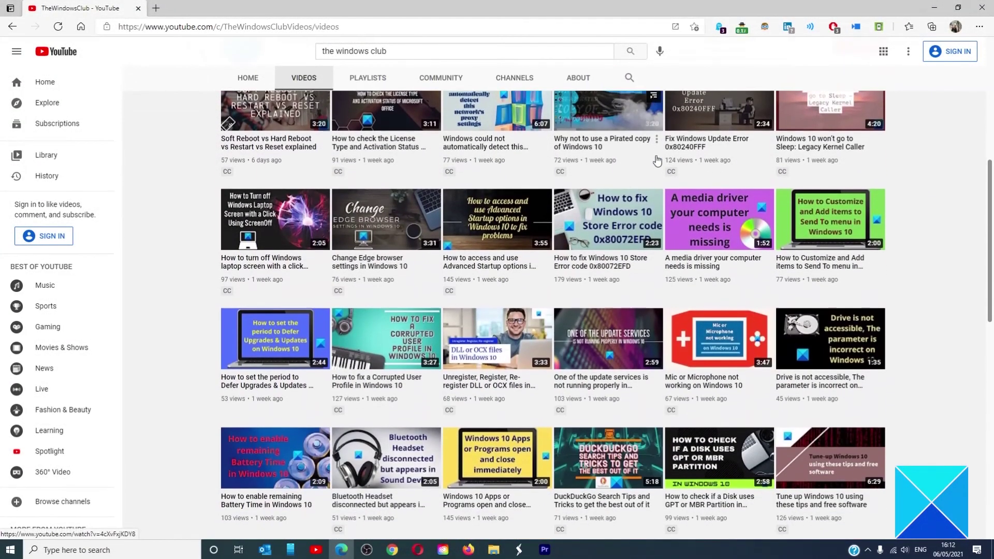
scroll(657, 161, down, 5)
scroll(657, 161, down, 5)
scroll(657, 161, down, 5)
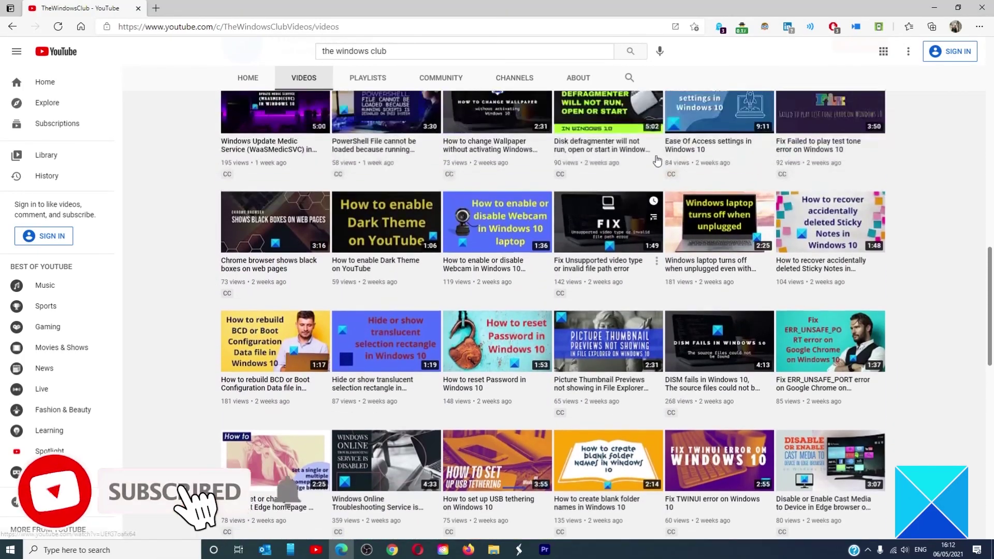
scroll(657, 161, up, 5)
scroll(656, 160, up, 5)
scroll(656, 161, up, 5)
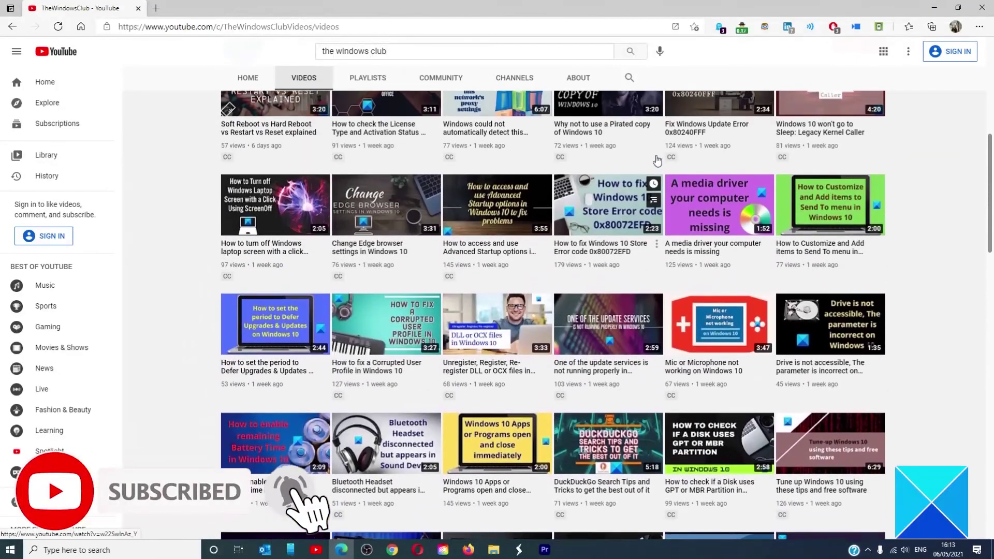